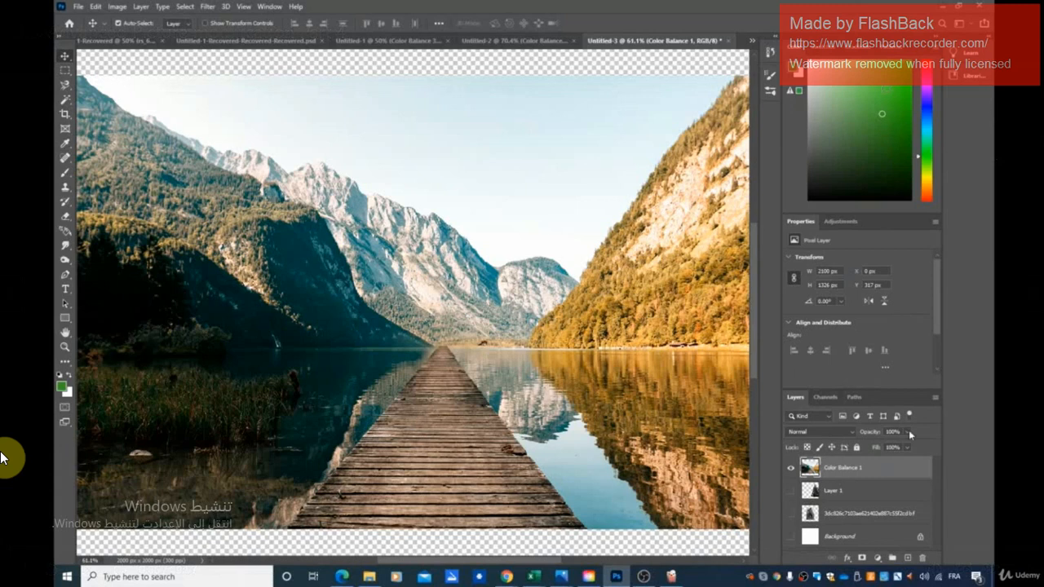
Step: Preview the lakeside house photo in Untitled-2 by hiding and restoring Color Balance 1, and return to Untitled-3
{"action": "left_click", "coordinate": [518, 40]}
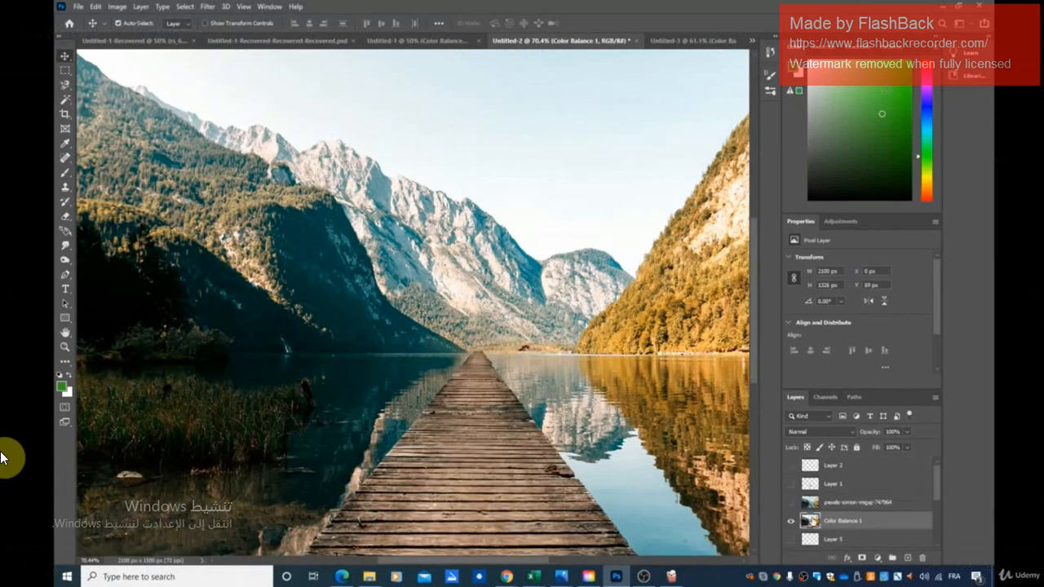
{"action": "scroll", "coordinate": [866, 514], "scroll_direction": "down", "scroll_amount": 3}
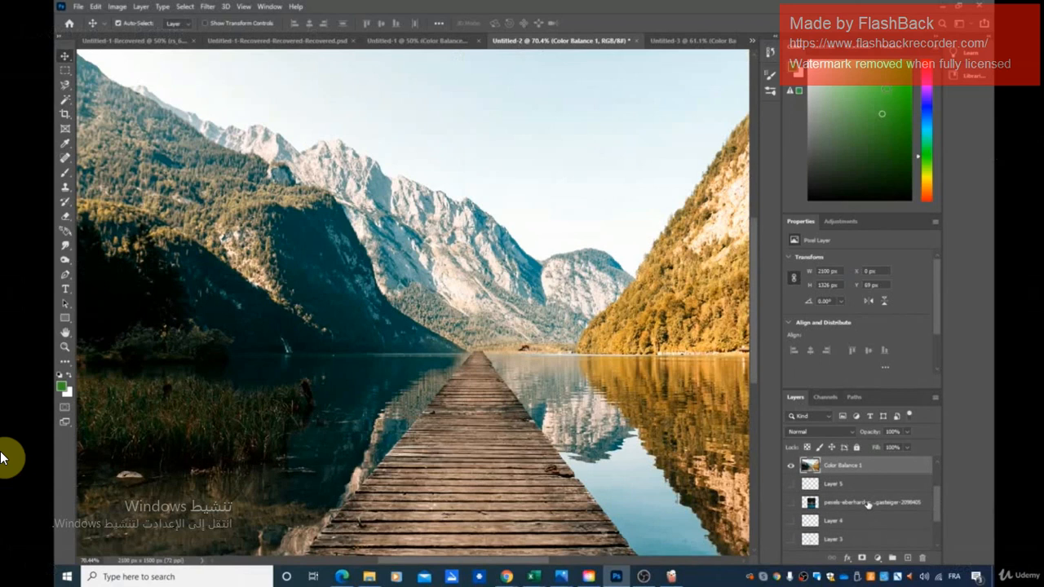
{"action": "left_click", "coordinate": [866, 503]}
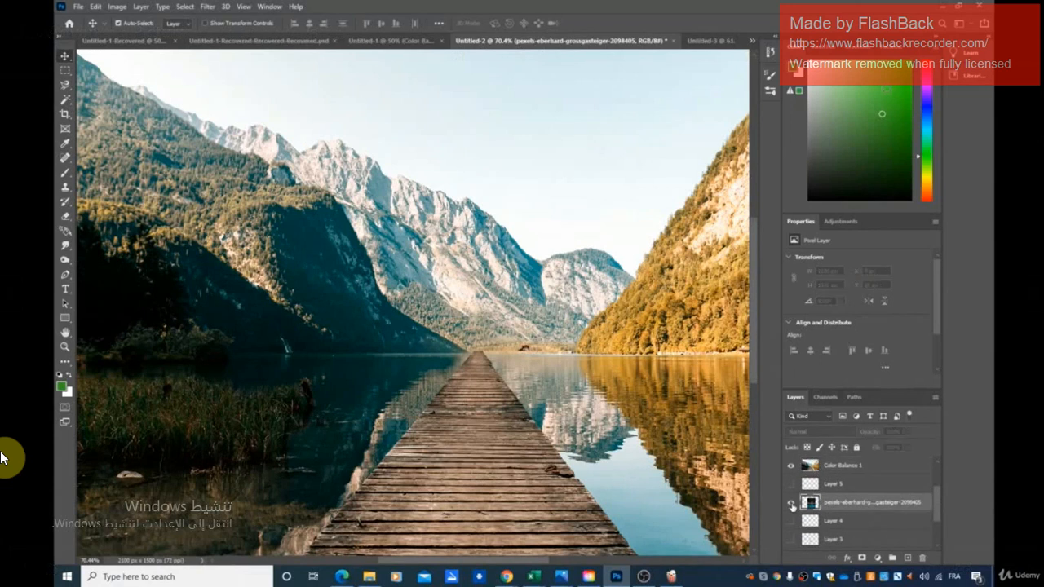
{"action": "left_click", "coordinate": [790, 466]}
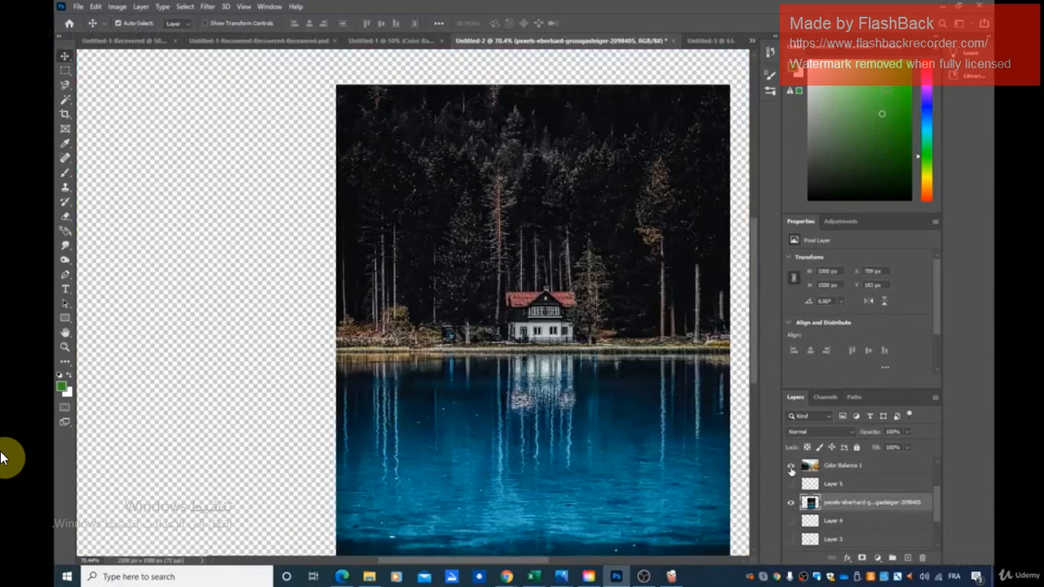
{"action": "left_click", "coordinate": [791, 466]}
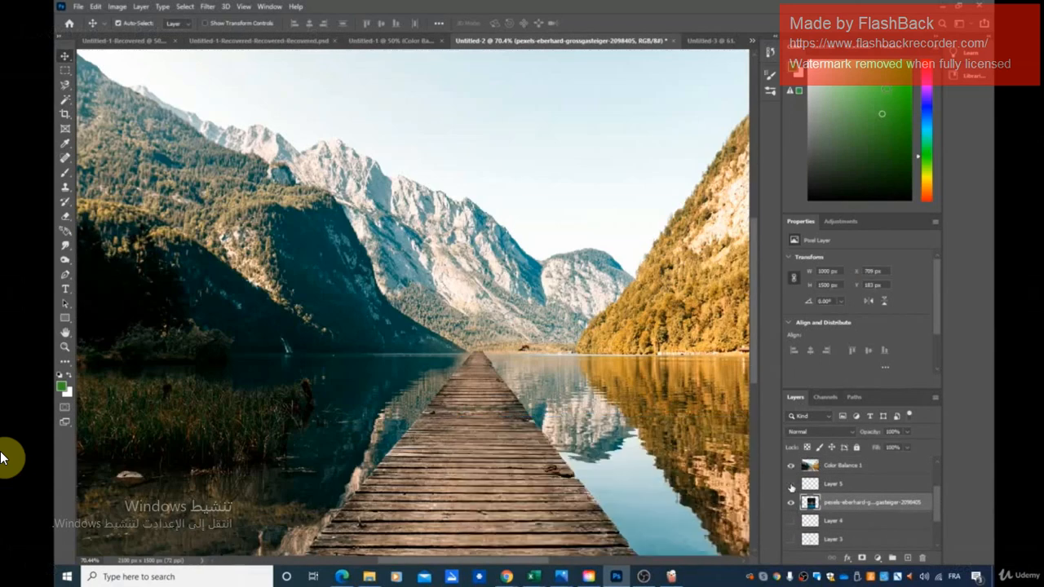
{"action": "left_click", "coordinate": [710, 42]}
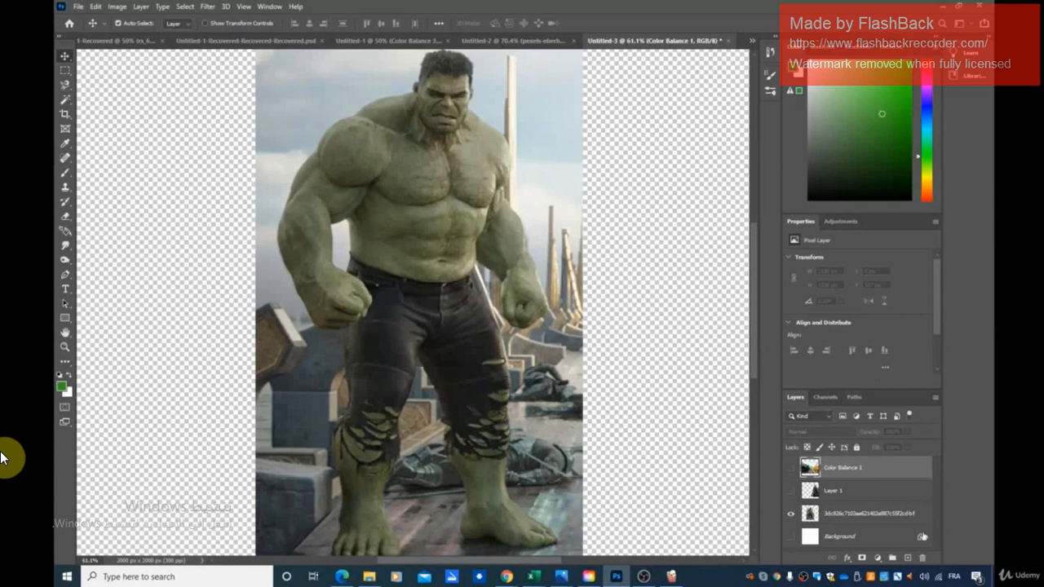
Step: Select the Hulk figure by tracing its whole outline with the Magnetic Lasso tool
{"action": "left_click", "coordinate": [790, 491]}
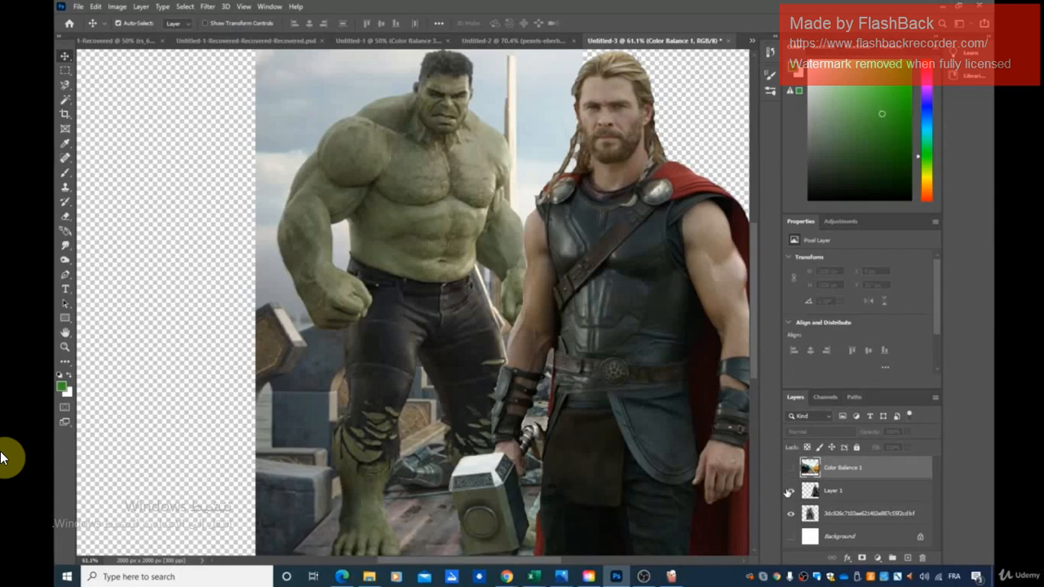
{"action": "left_click", "coordinate": [789, 491]}
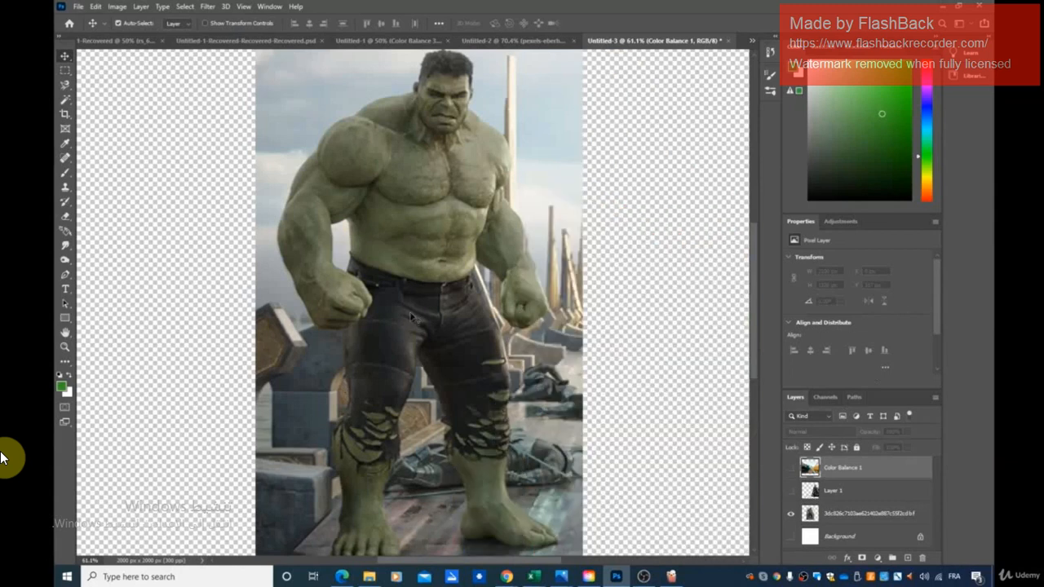
{"action": "left_click", "coordinate": [65, 85]}
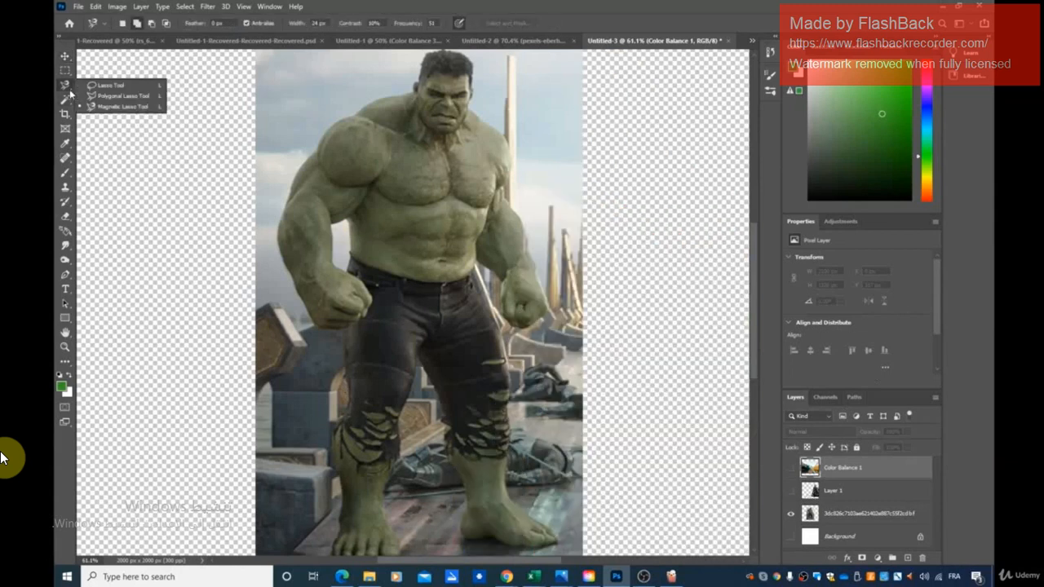
{"action": "left_click", "coordinate": [129, 108]}
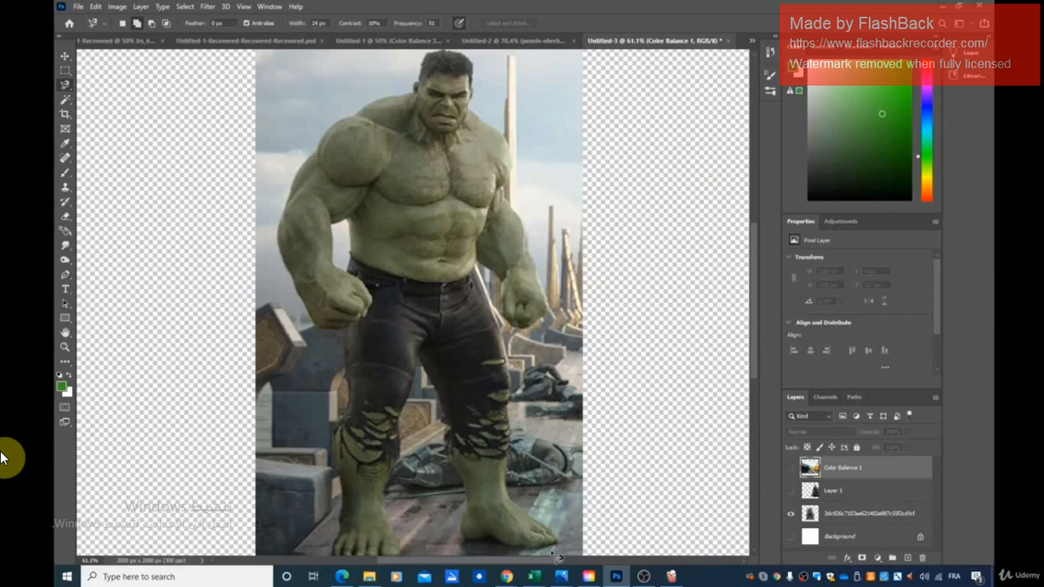
{"action": "scroll", "coordinate": [522, 538], "scroll_direction": "down", "scroll_amount": 1}
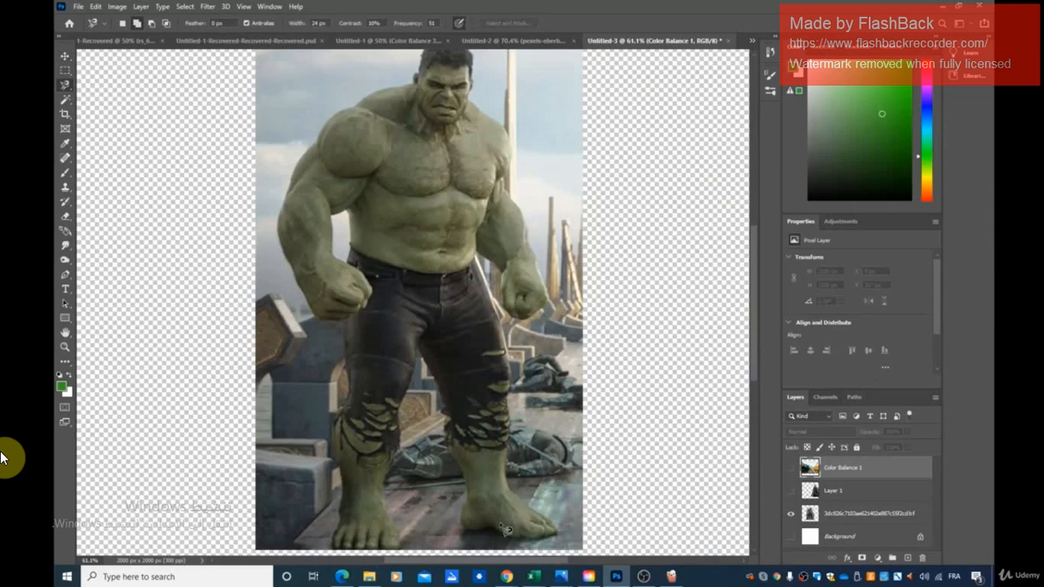
{"action": "scroll", "coordinate": [617, 362], "scroll_direction": "down", "scroll_amount": 1}
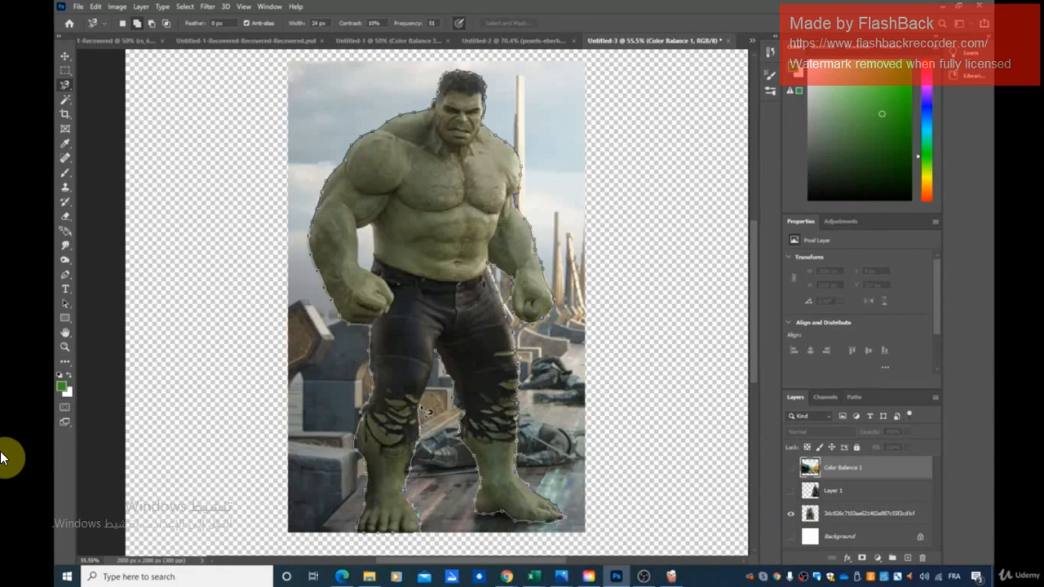
{"action": "double_click", "coordinate": [437, 355]}
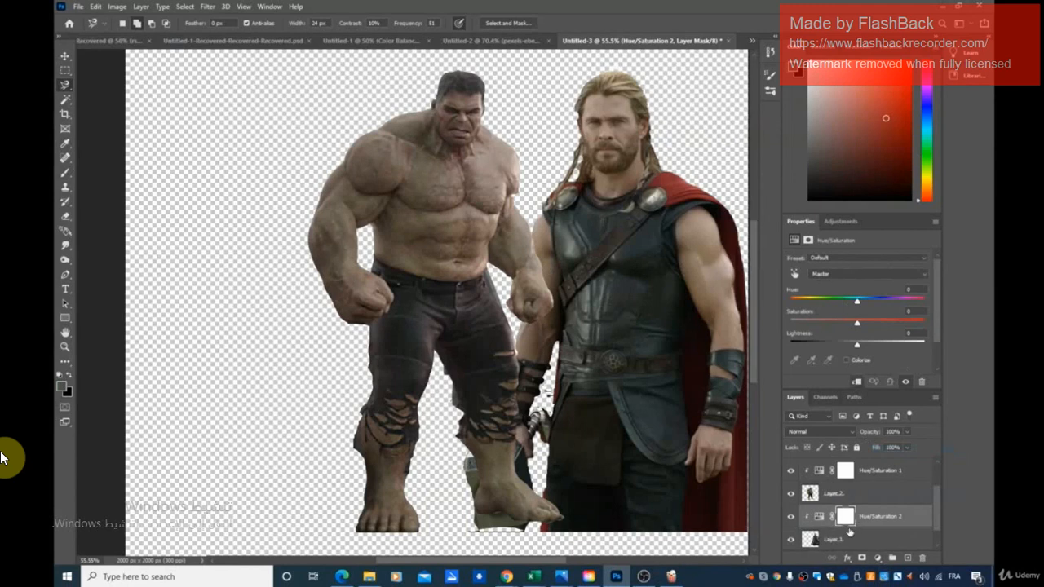
Step: Set the hue to -180 in Hulk's Hue/Saturation 1 adjustment and to -131 in Thor's Hue/Saturation 2 adjustment
{"action": "mouse_move", "coordinate": [859, 303]}
{"action": "left_mouse_down"}
{"action": "mouse_move", "coordinate": [845, 307]}
{"action": "mouse_move", "coordinate": [869, 306]}
{"action": "mouse_move", "coordinate": [852, 306]}
{"action": "left_mouse_up"}
{"action": "left_click", "coordinate": [870, 473]}
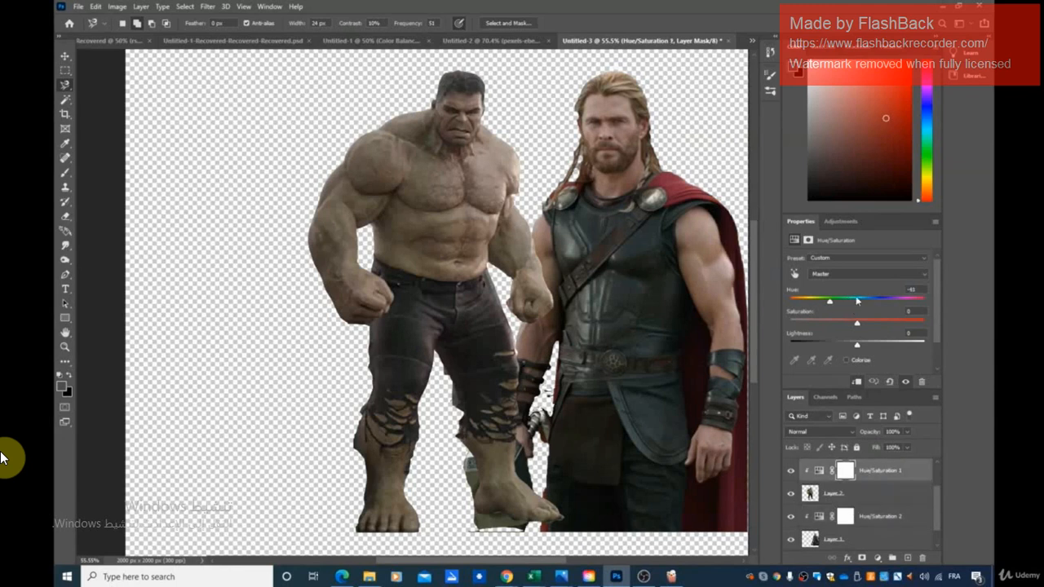
{"action": "left_click_drag", "start_coordinate": [831, 307], "coordinate": [784, 308]}
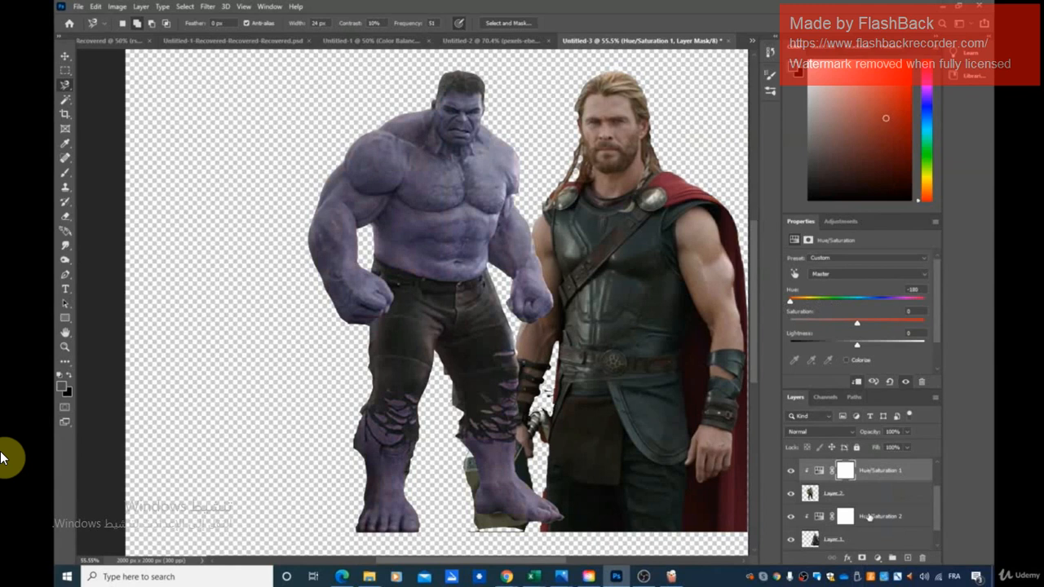
{"action": "left_click", "coordinate": [870, 518]}
{"action": "left_click_drag", "start_coordinate": [859, 301], "coordinate": [804, 306]}
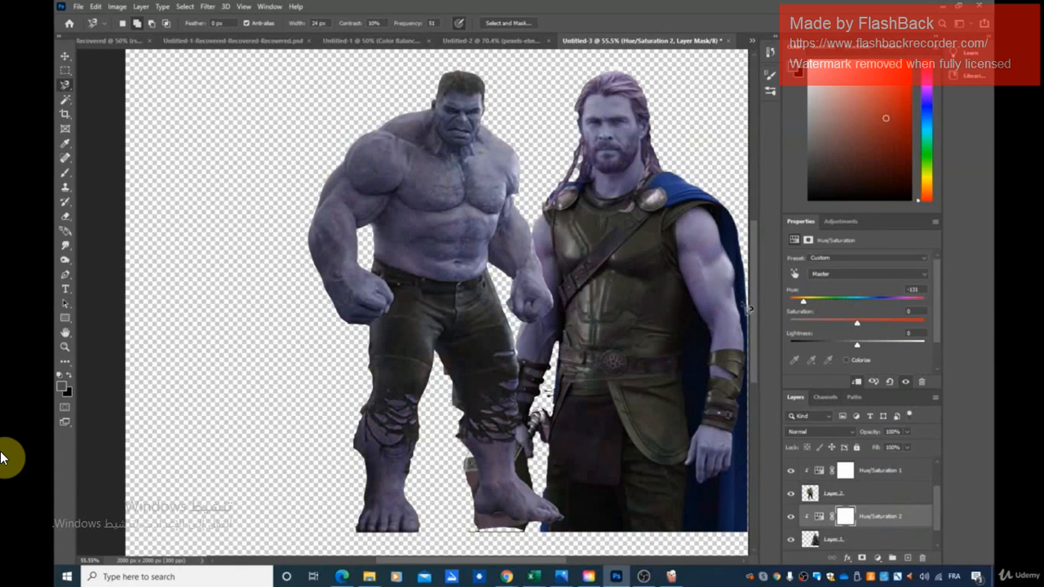
Step: Hide Hulk's Layer 2 with its Hue/Saturation 1 adjustment, and move Thor toward the middle of the canvas
{"action": "left_click", "coordinate": [791, 494]}
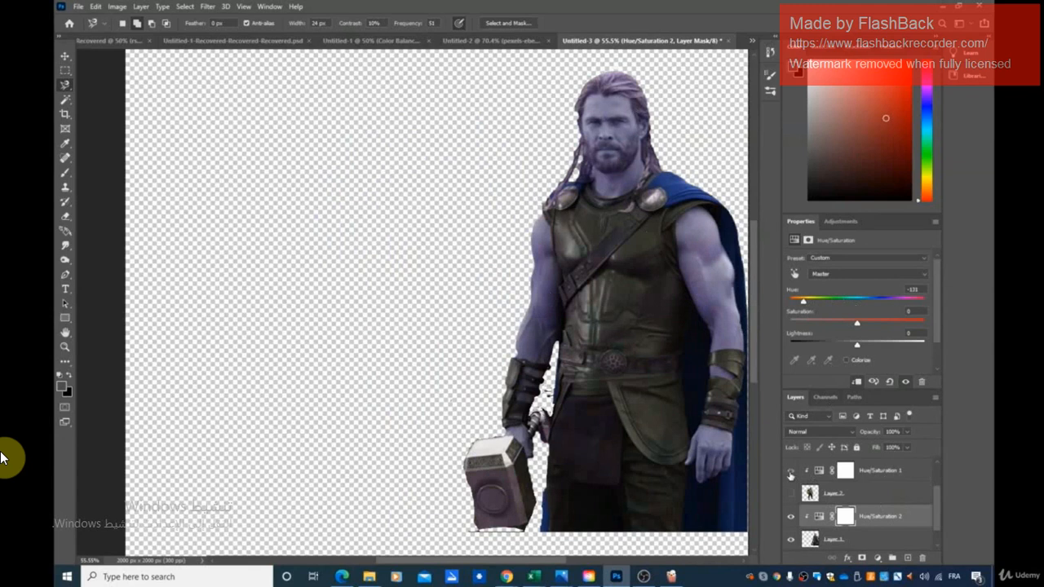
{"action": "left_click", "coordinate": [790, 473]}
{"action": "left_click", "coordinate": [791, 474]}
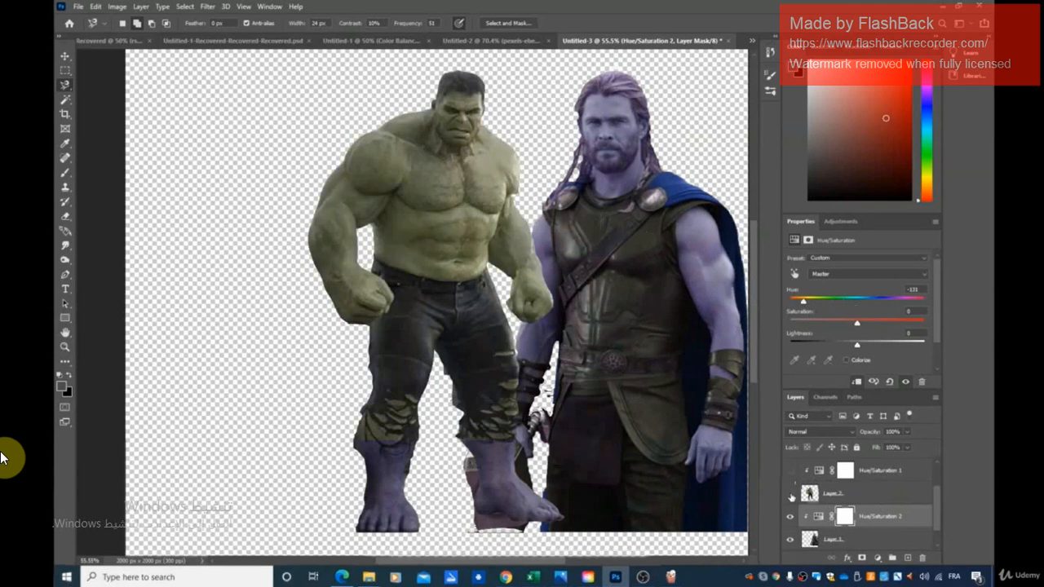
{"action": "left_click", "coordinate": [790, 494]}
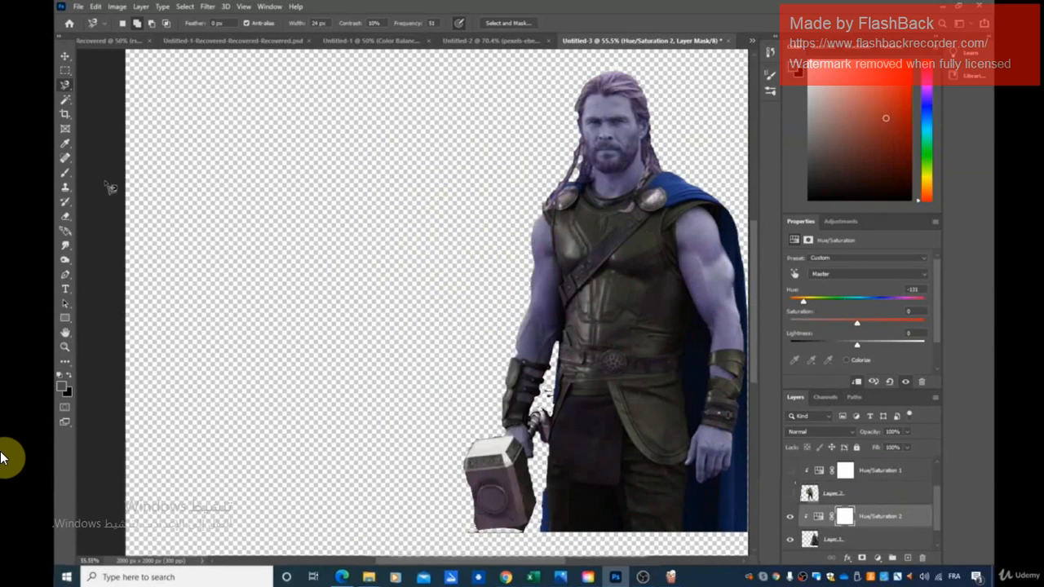
{"action": "left_click", "coordinate": [65, 56]}
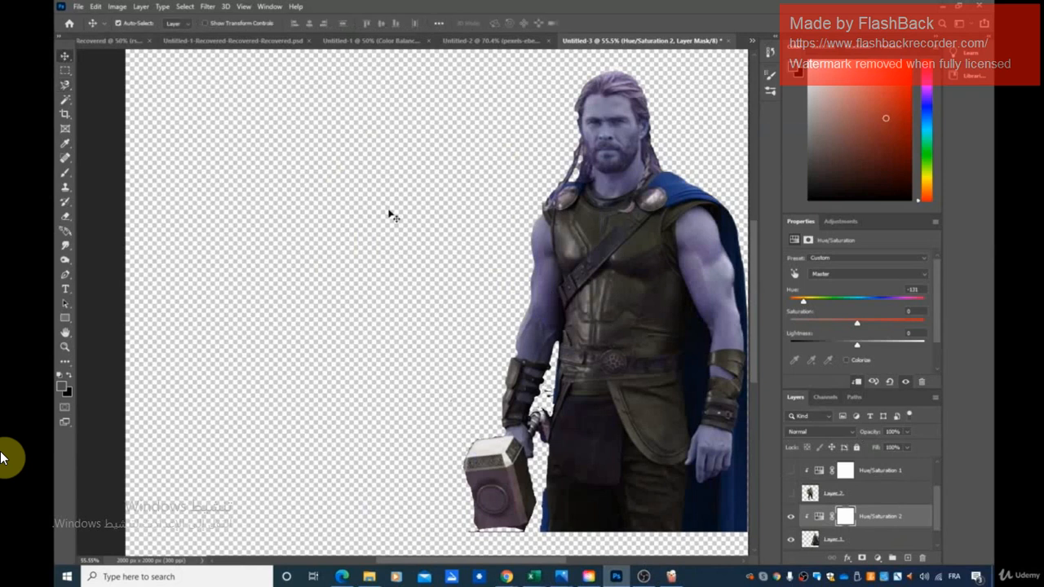
{"action": "left_click_drag", "start_coordinate": [577, 277], "coordinate": [472, 270]}
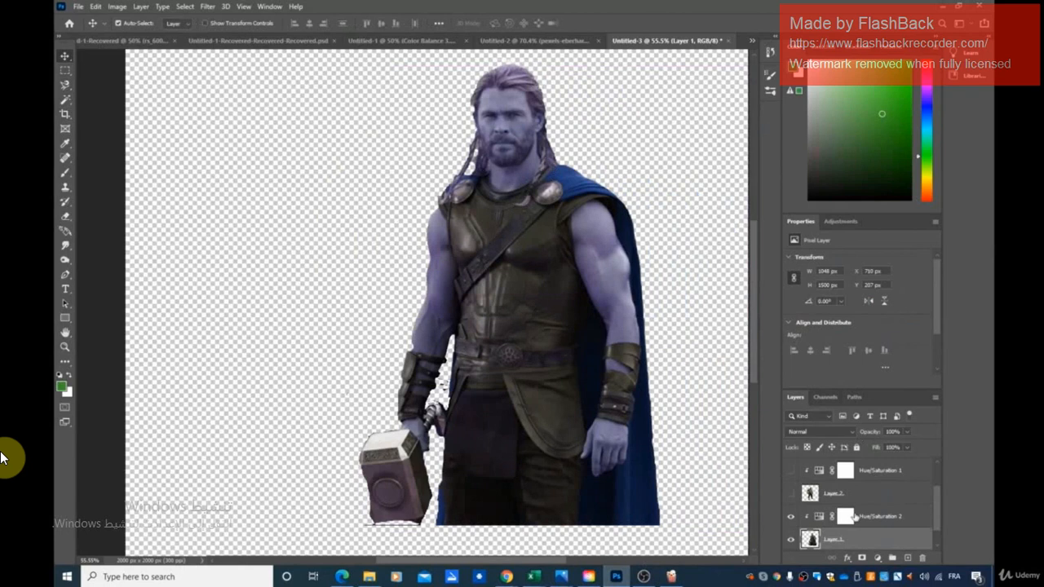
{"action": "left_click", "coordinate": [790, 493]}
{"action": "left_click", "coordinate": [789, 494]}
Step: Draw a rectangular frame around Thor's head and narrow it to about 270 by 352 px
{"action": "left_click", "coordinate": [66, 130]}
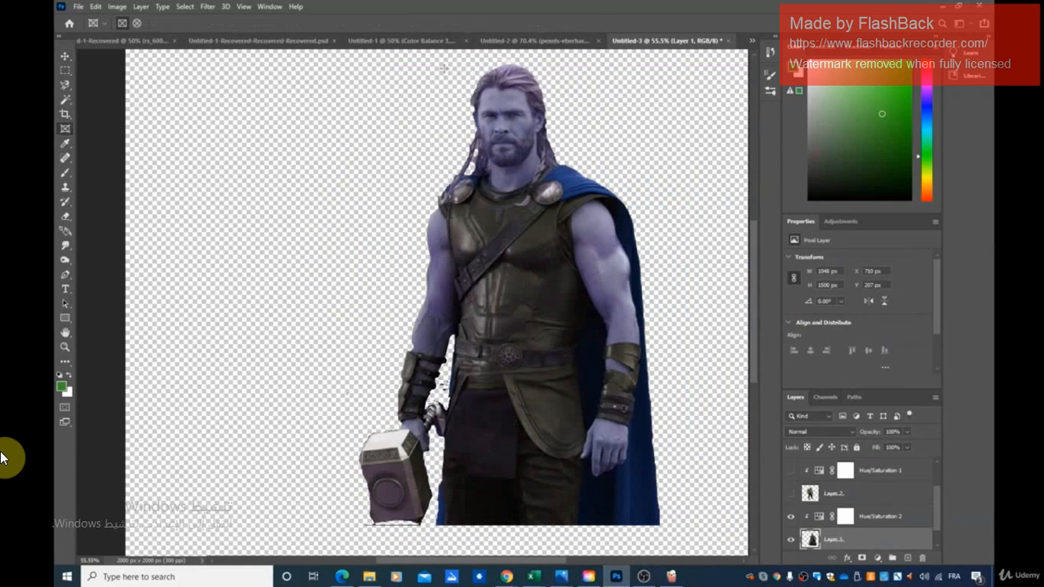
{"action": "left_click_drag", "start_coordinate": [445, 59], "coordinate": [553, 170]}
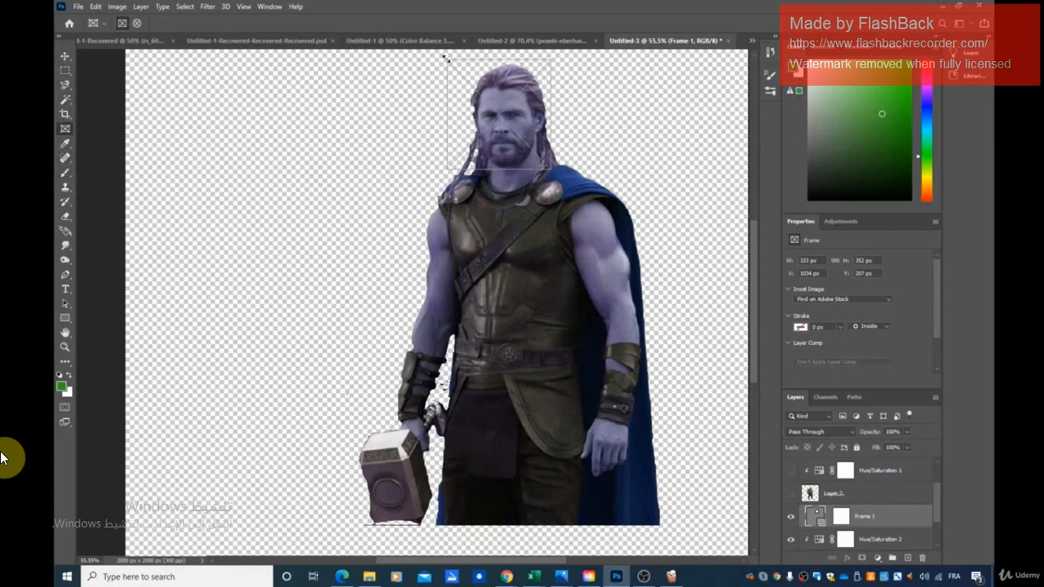
{"action": "left_click_drag", "start_coordinate": [444, 57], "coordinate": [466, 59]}
Step: Make Thor's Layer 1 the active layer and choose the Rectangular Marquee tool
{"action": "left_click", "coordinate": [65, 70]}
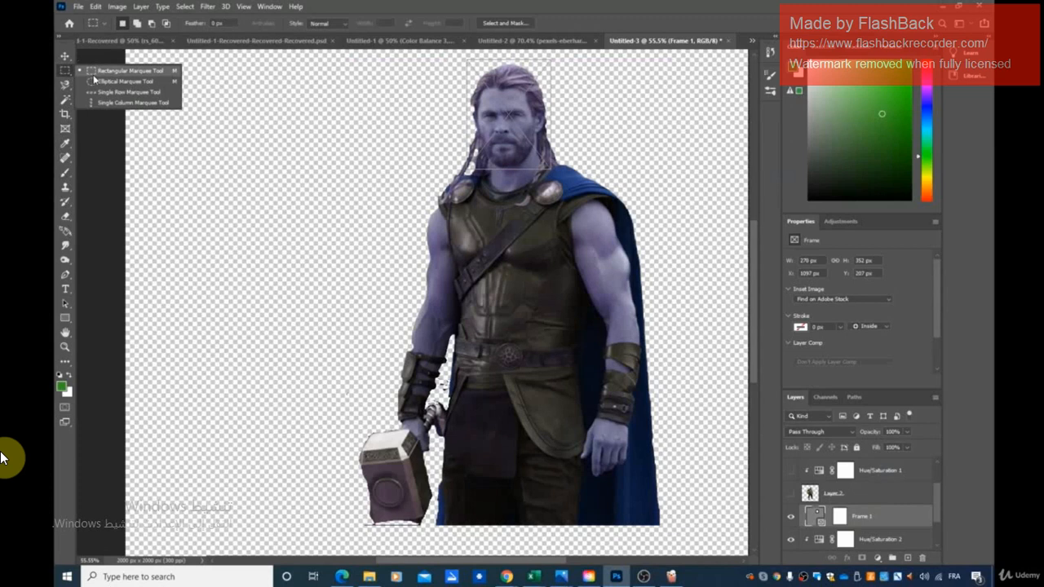
{"action": "left_click", "coordinate": [106, 71]}
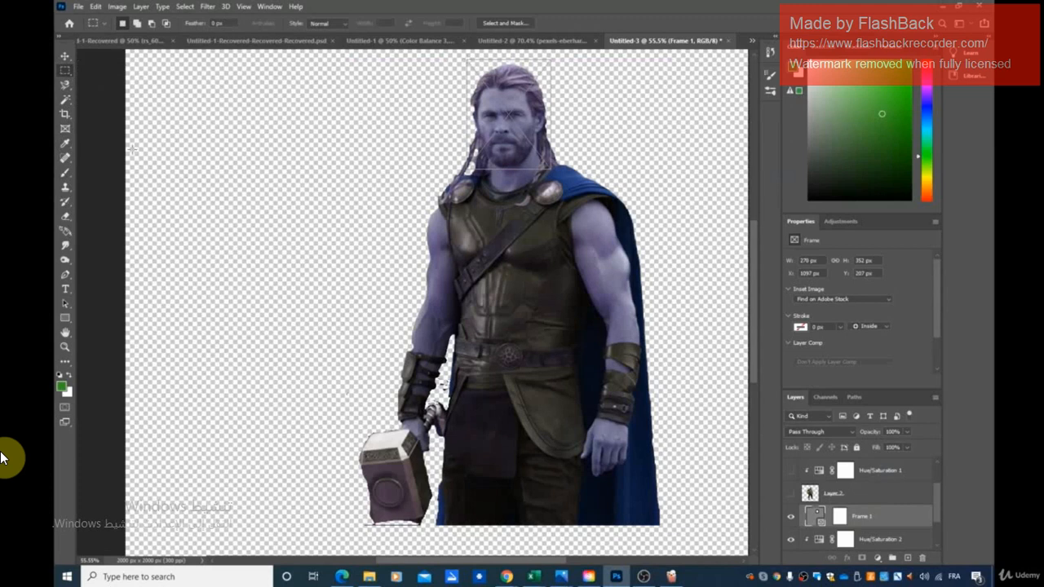
{"action": "right_click", "coordinate": [68, 90]}
{"action": "left_click", "coordinate": [106, 87]}
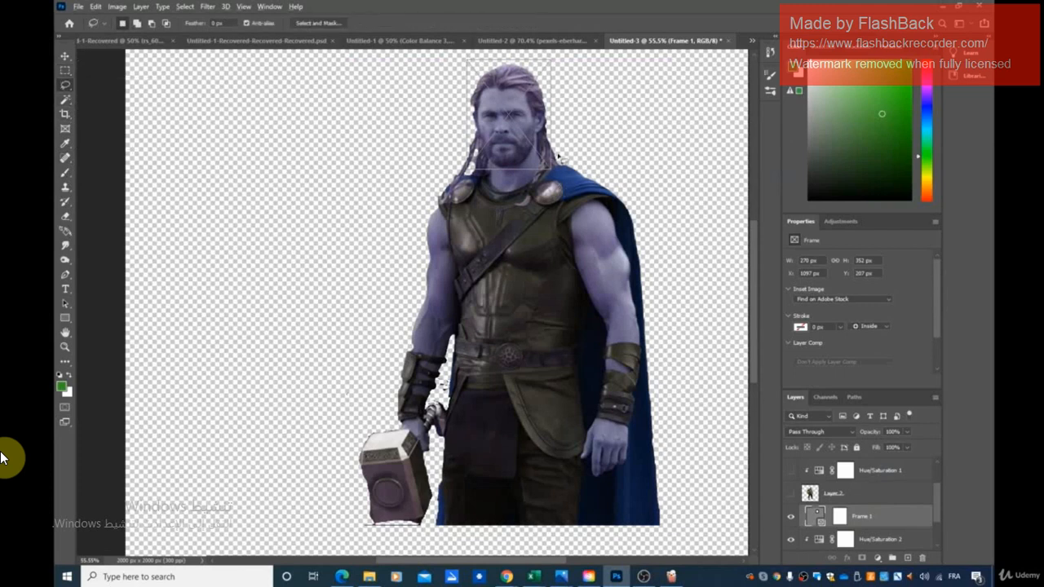
{"action": "left_click", "coordinate": [869, 541]}
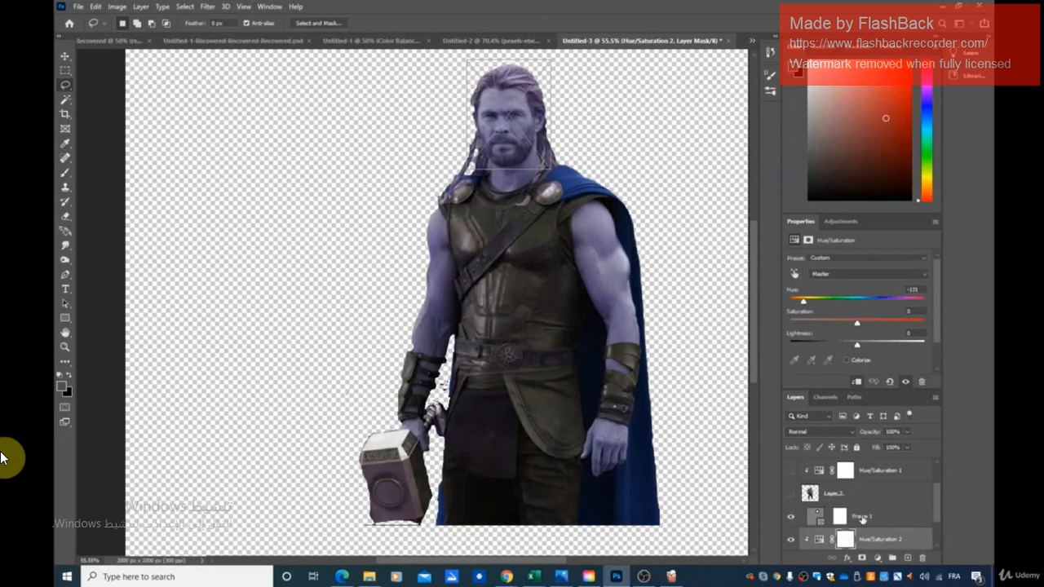
{"action": "scroll", "coordinate": [865, 526], "scroll_direction": "down", "scroll_amount": 2}
{"action": "left_click", "coordinate": [852, 517]}
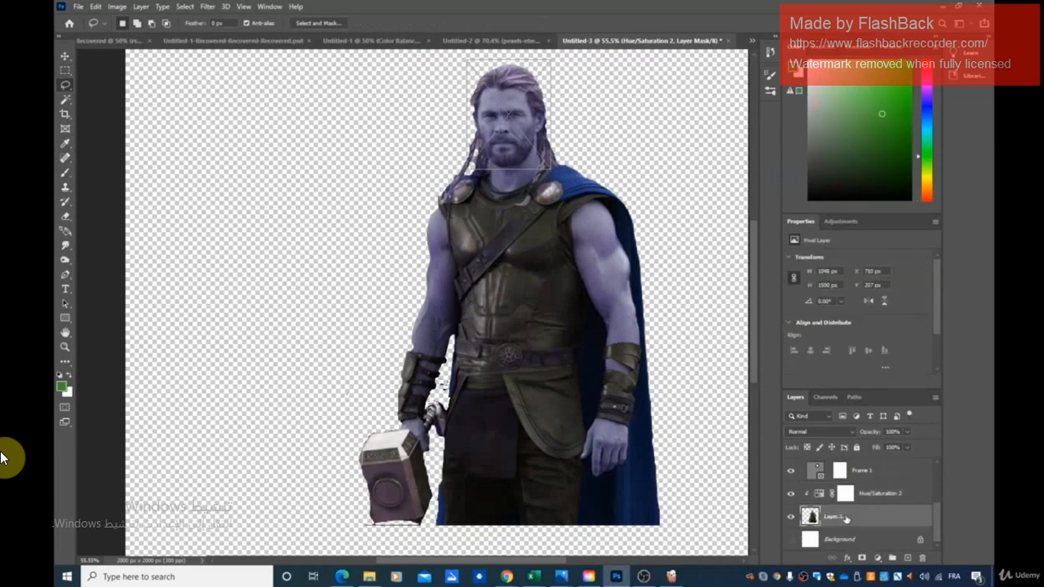
{"action": "left_click", "coordinate": [65, 70]}
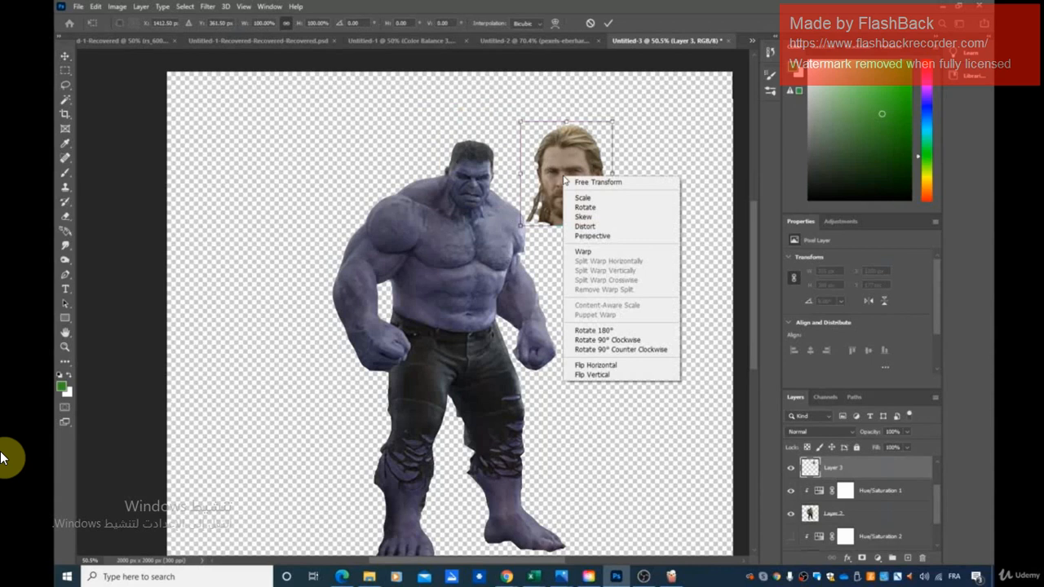
Step: Flip the cut-out Thor head horizontally and place it over Hulk's head
{"action": "left_click", "coordinate": [629, 369]}
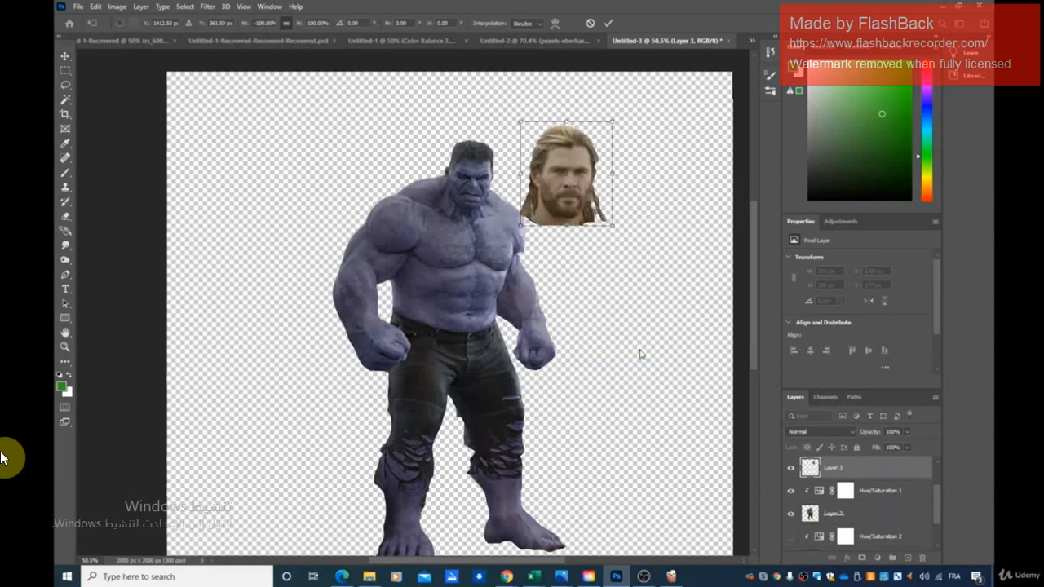
{"action": "left_click_drag", "start_coordinate": [574, 175], "coordinate": [475, 155]}
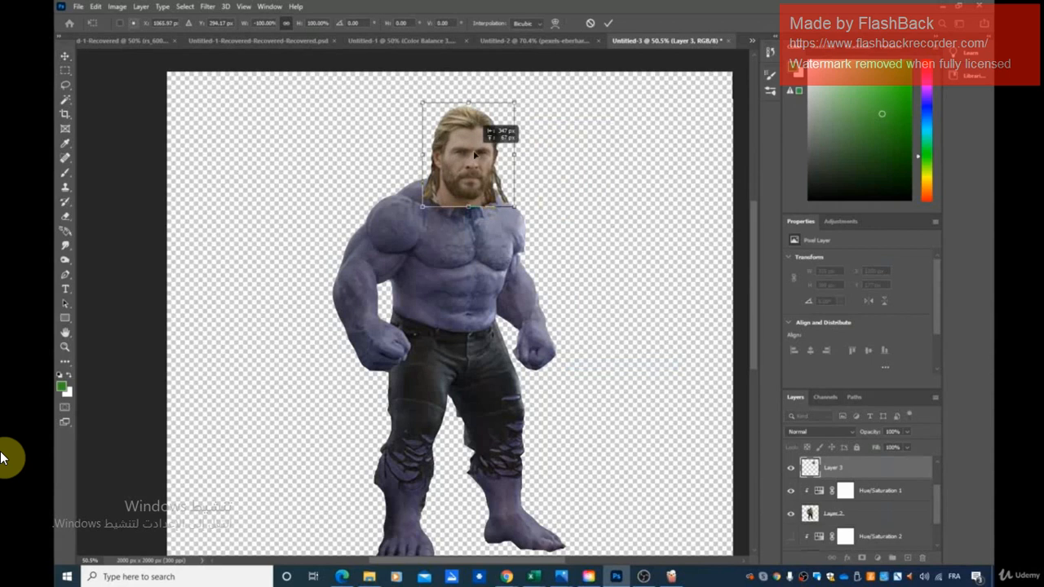
{"action": "left_click_drag", "start_coordinate": [475, 155], "coordinate": [474, 155]}
Step: Move the Hue/Saturation 2 adjustment directly above the head's Layer 3 and preview its effect, leaving it hidden
{"action": "scroll", "coordinate": [874, 535], "scroll_direction": "down", "scroll_amount": 1}
{"action": "scroll", "coordinate": [741, 499], "scroll_direction": "down", "scroll_amount": 1}
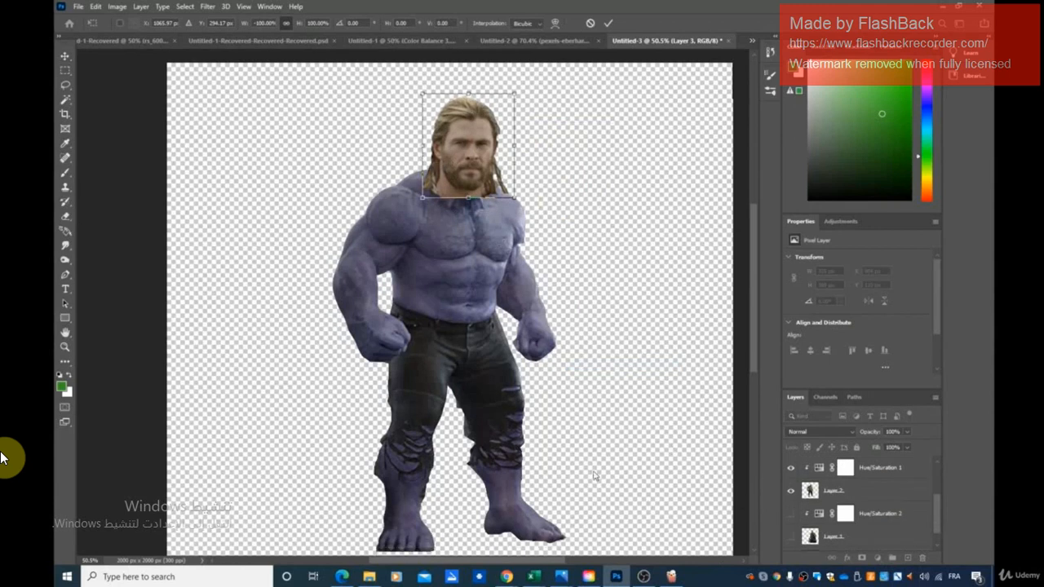
{"action": "left_click_drag", "start_coordinate": [872, 515], "coordinate": [874, 481]}
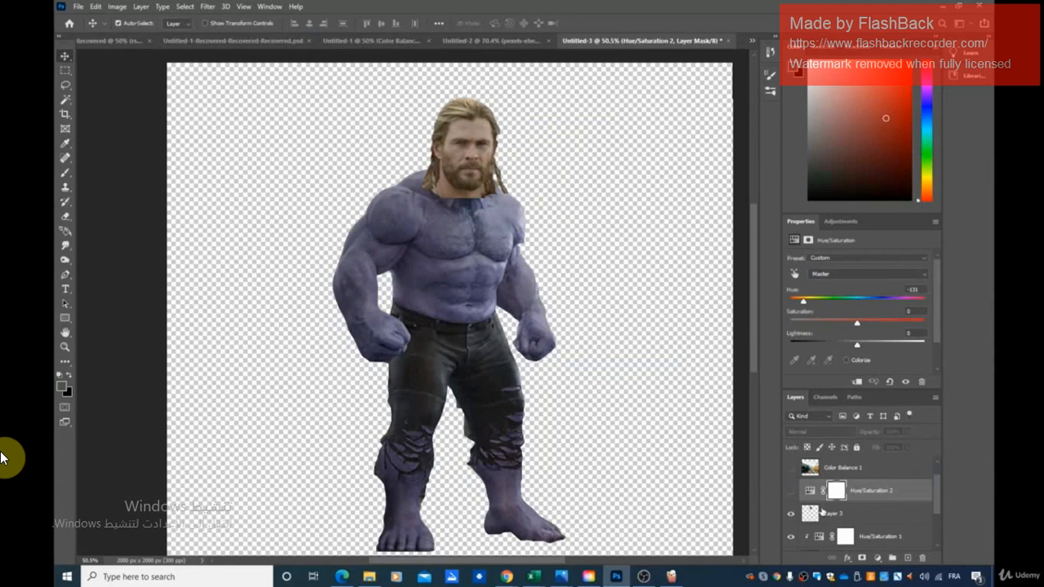
{"action": "left_click", "coordinate": [790, 492]}
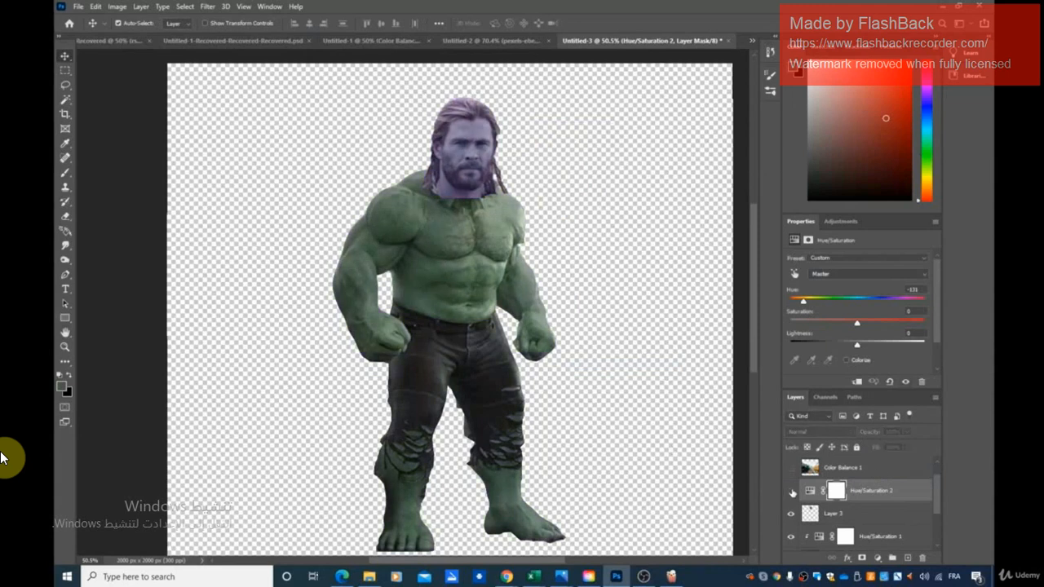
{"action": "left_click", "coordinate": [790, 491]}
Step: Try moving the Hue/Saturation 2 adjustment below Hue/Saturation 1, and undo the move
{"action": "left_click_drag", "start_coordinate": [856, 496], "coordinate": [876, 505]}
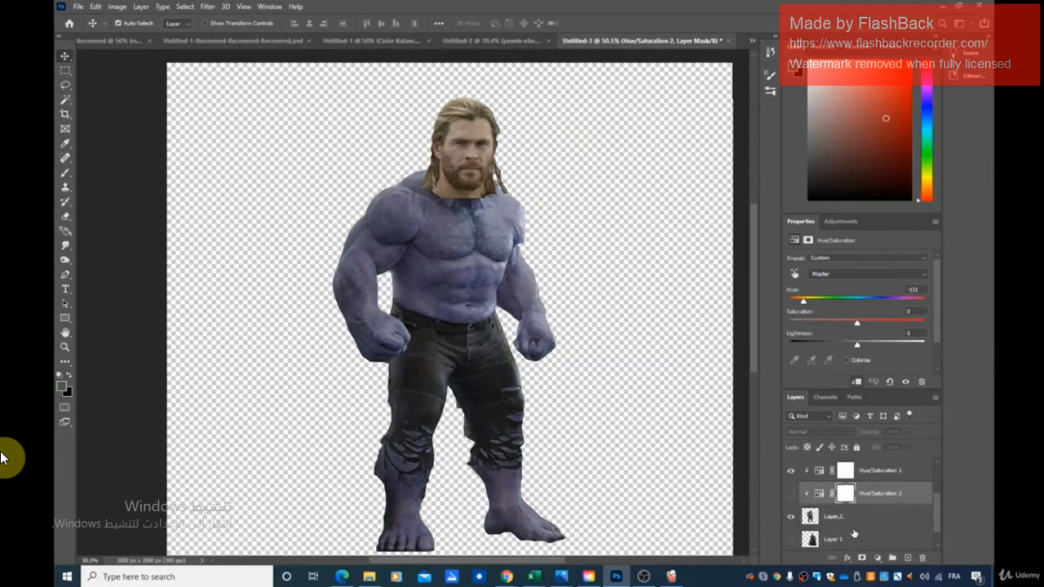
{"action": "key", "text": "ctrl+z"}
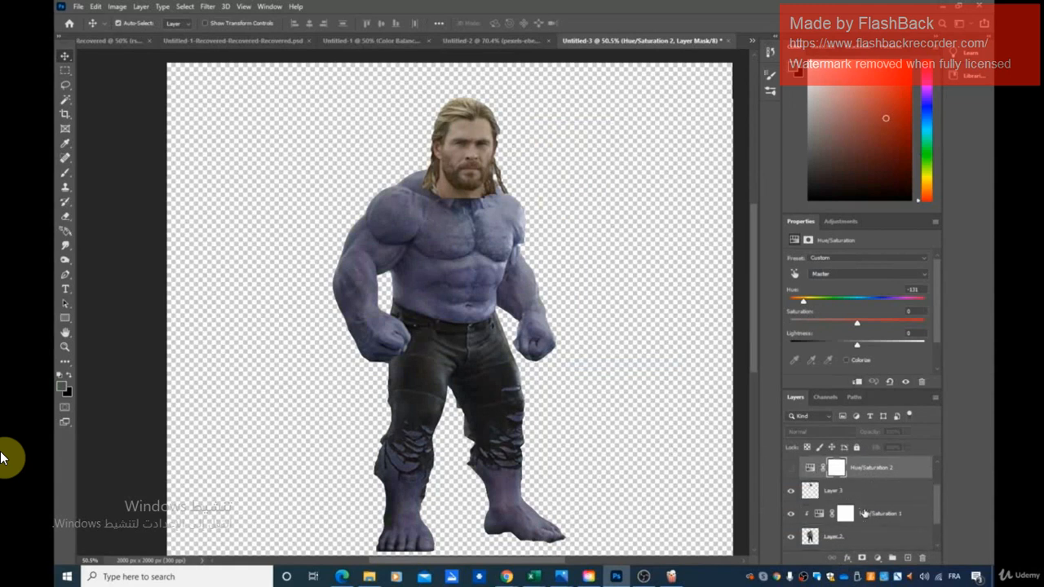